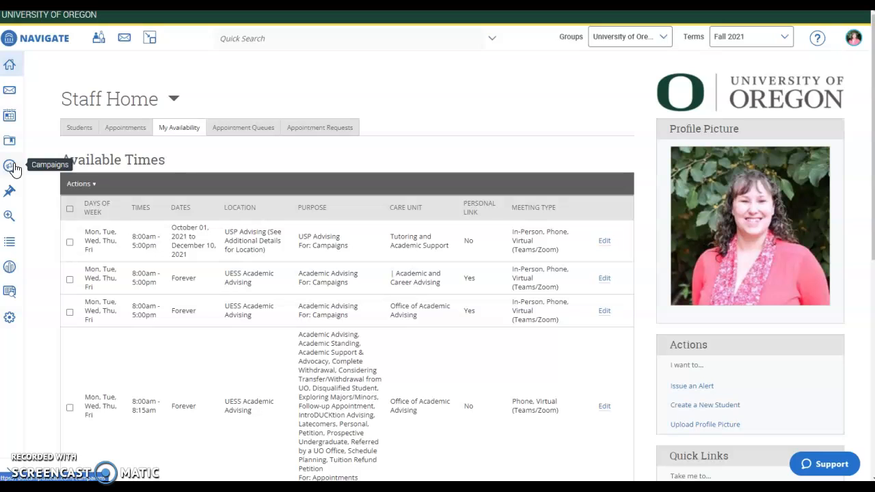
- Go to the Fall 2021 Campaigns page from the left sidebar
{"action": "left_click", "coordinate": [10, 165]}
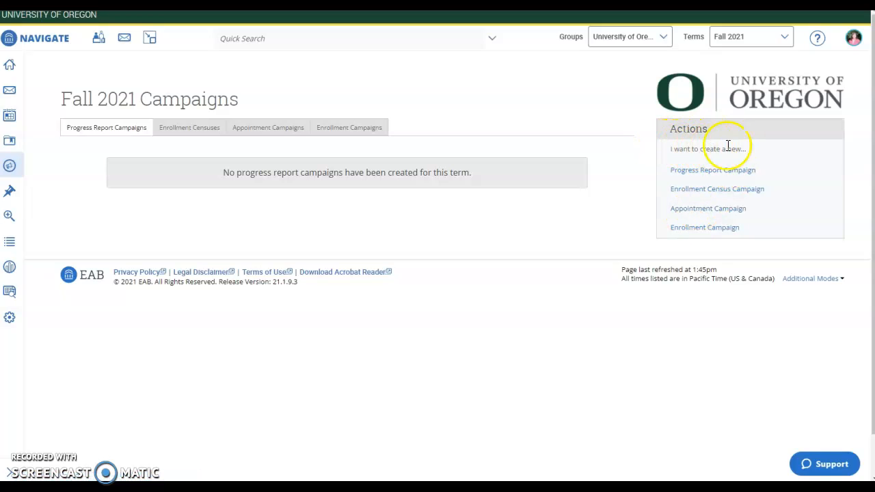
- Start a new appointment campaign named '21F USP Outreach - ' plus the advisor's name
{"action": "left_click", "coordinate": [729, 212]}
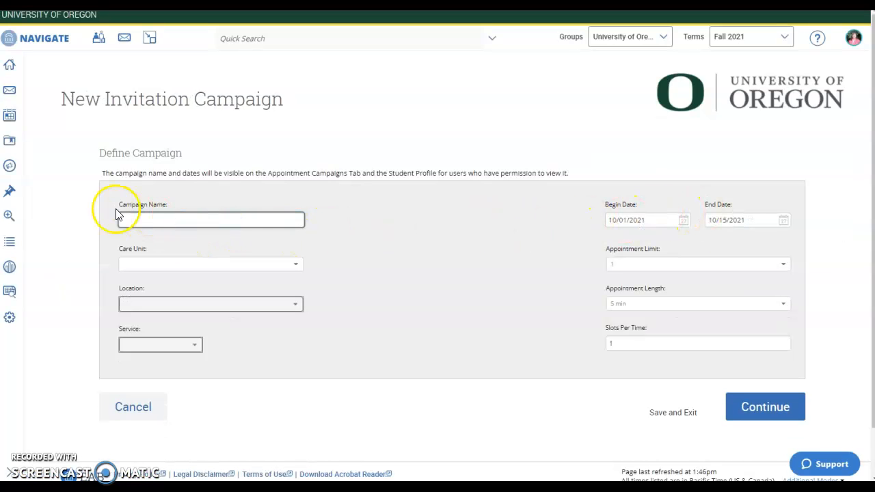
{"action": "left_click", "coordinate": [151, 218]}
{"action": "type", "text": "21F"}
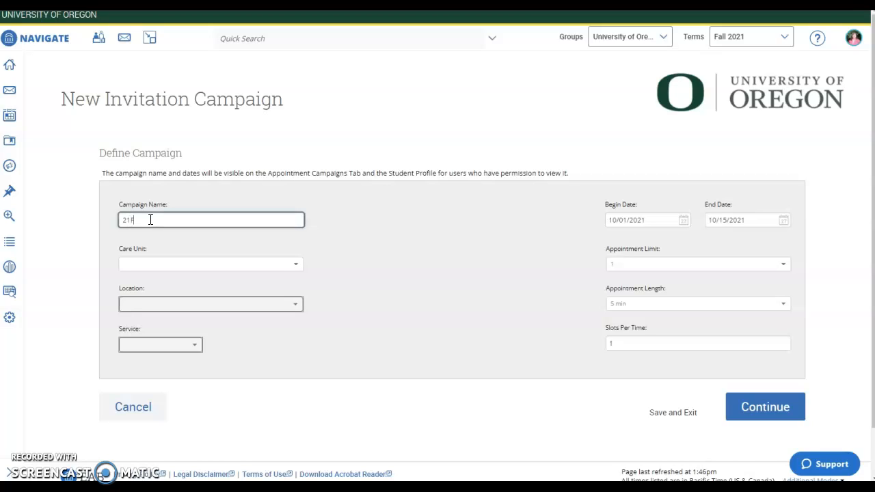
{"action": "type", "text": " USP Outreach - Megan F."}
- Set care unit to Tutoring and Academic Support, and both location and service to USP Advising
{"action": "left_click", "coordinate": [228, 264]}
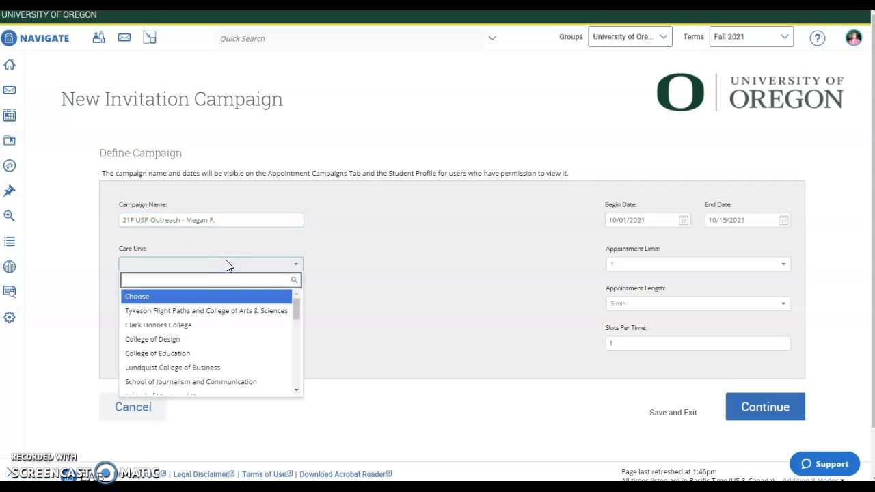
{"action": "type", "text": "tu"}
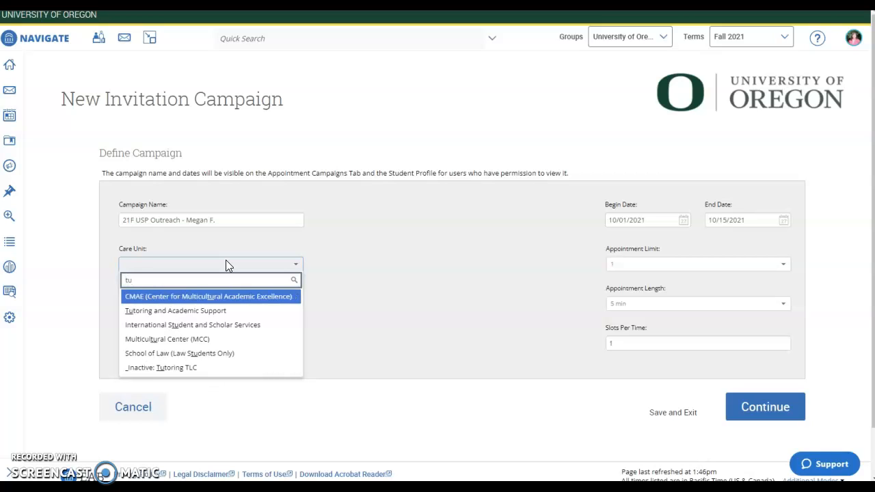
{"action": "left_click", "coordinate": [205, 312]}
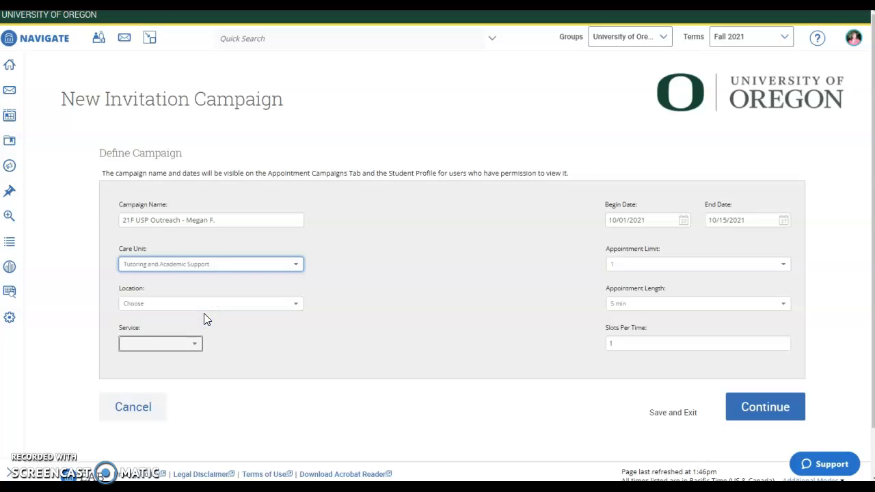
{"action": "left_click", "coordinate": [207, 304]}
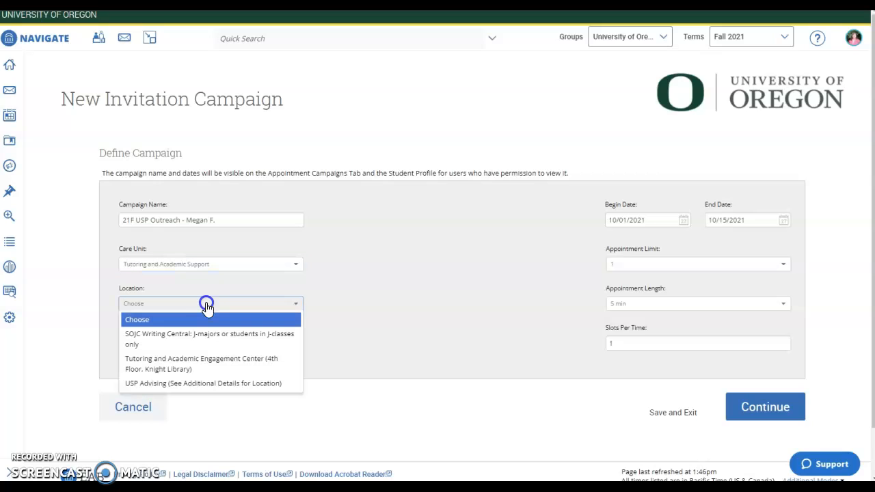
{"action": "left_click", "coordinate": [201, 384]}
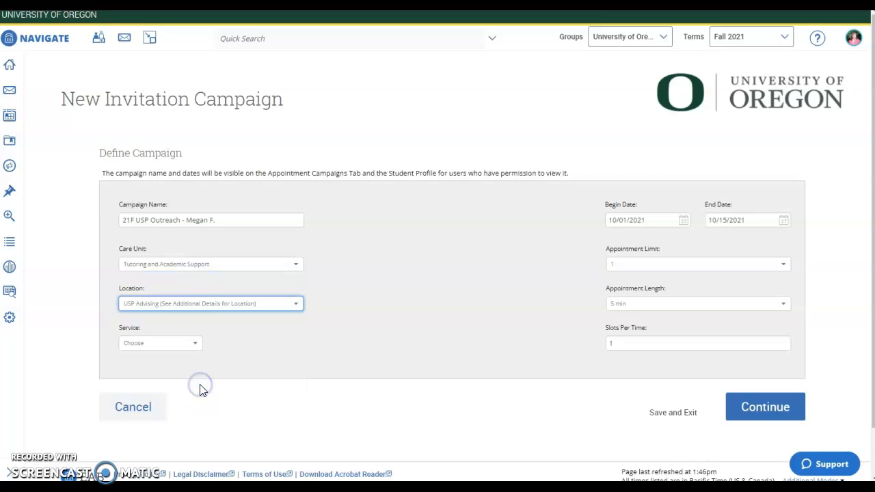
{"action": "left_click", "coordinate": [190, 345]}
{"action": "left_click", "coordinate": [176, 375]}
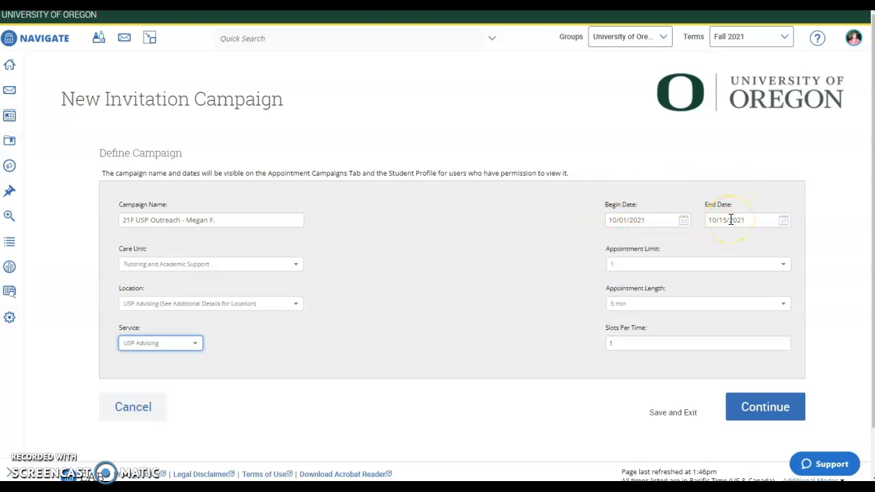
{"action": "left_click", "coordinate": [782, 219]}
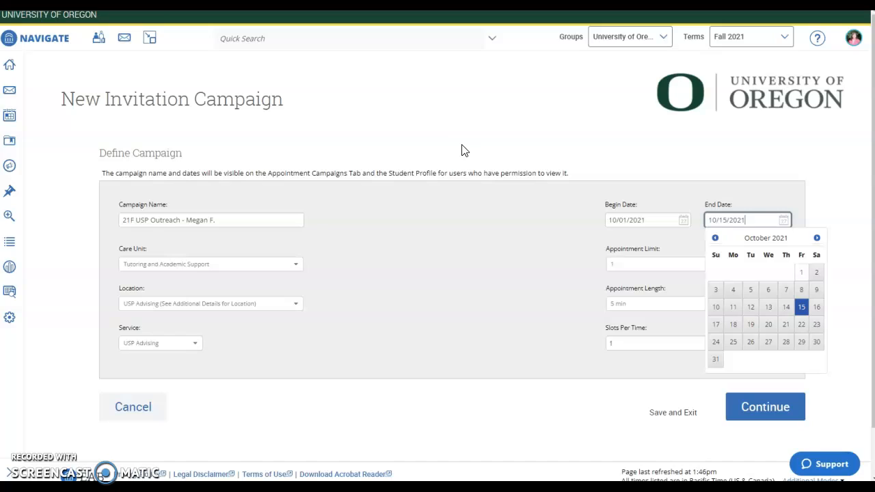
{"action": "left_click", "coordinate": [438, 163]}
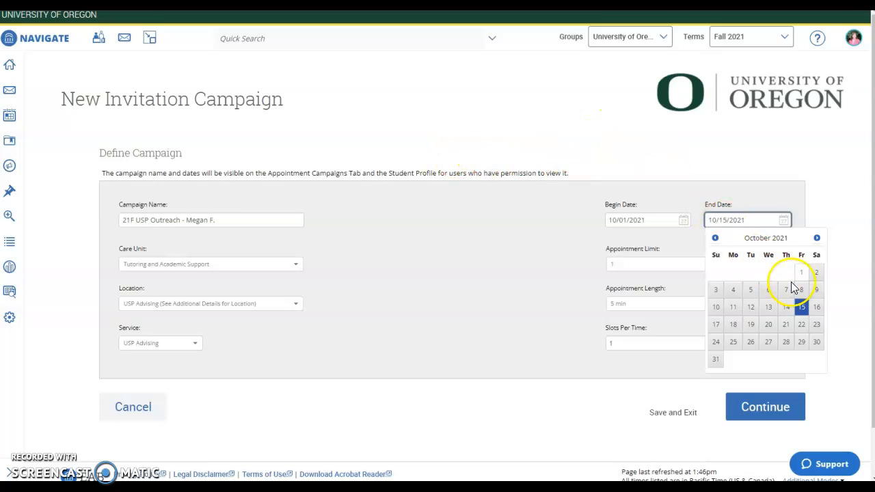
{"action": "left_click", "coordinate": [803, 311]}
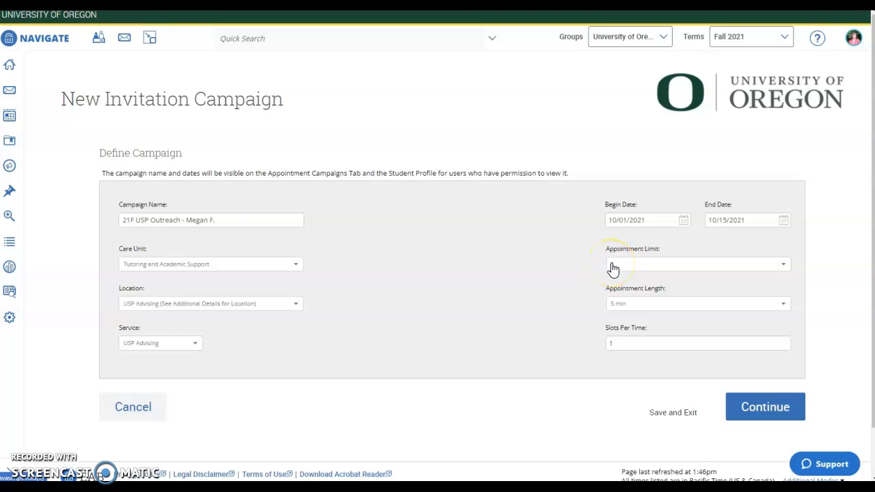
- Limit the campaign to 10 appointments of 30 min each and continue to Add Students
{"action": "left_click", "coordinate": [613, 267]}
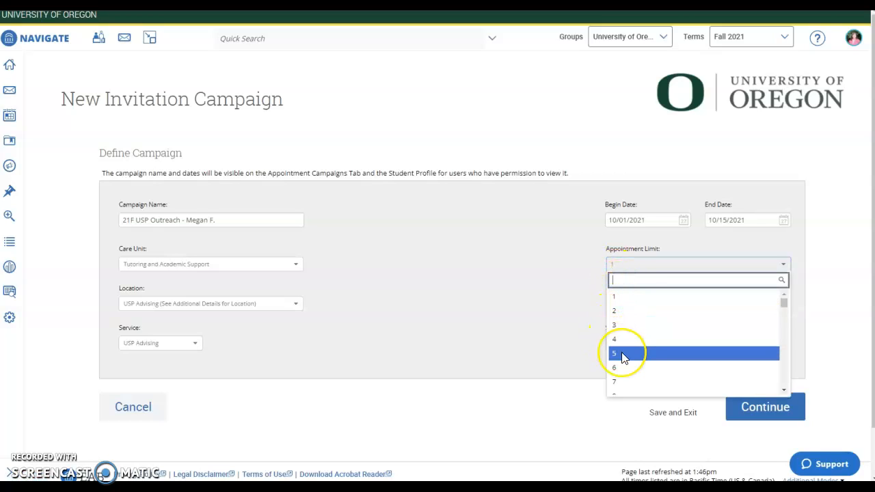
{"action": "scroll", "coordinate": [613, 374], "scroll_direction": "down", "scroll_amount": 2}
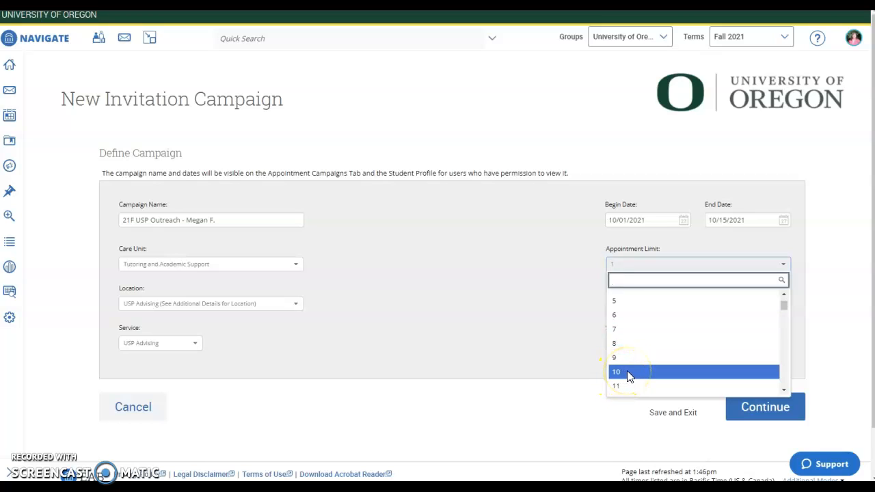
{"action": "left_click", "coordinate": [627, 373]}
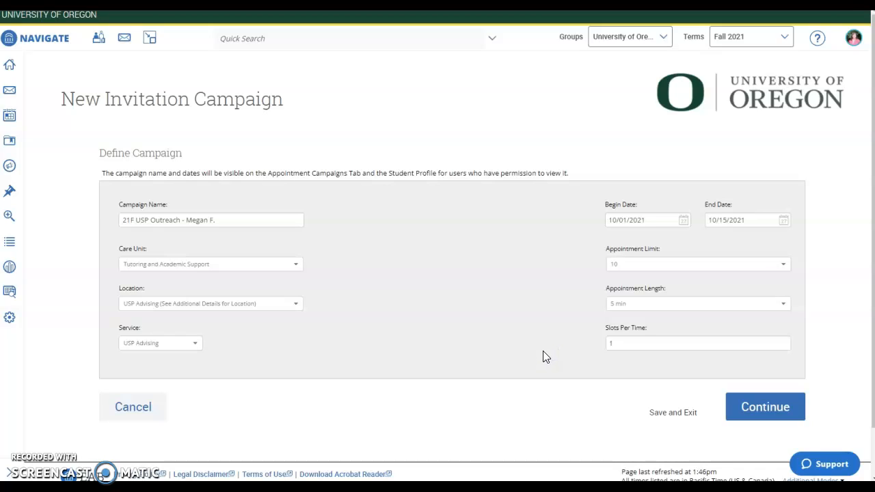
{"action": "left_click", "coordinate": [653, 308]}
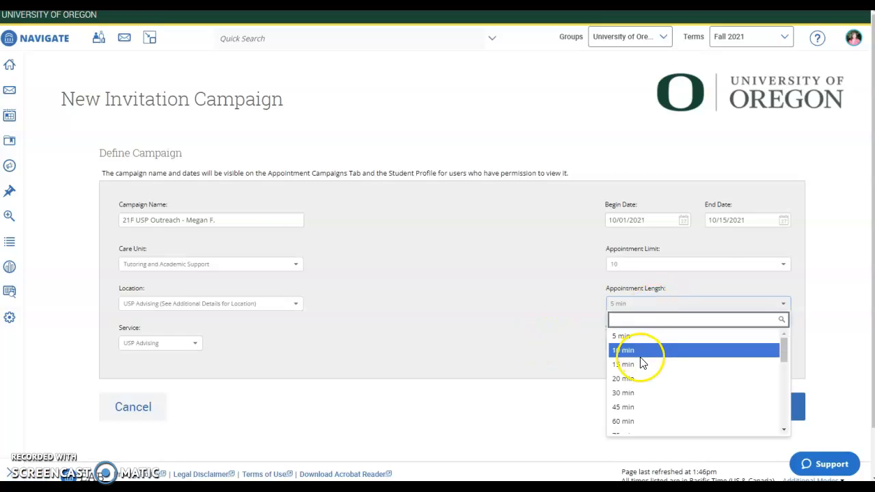
{"action": "left_click", "coordinate": [635, 392]}
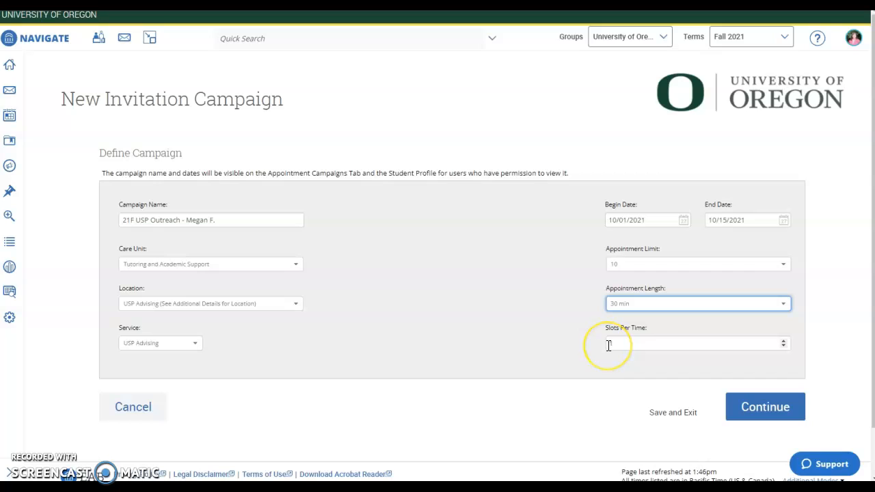
{"action": "left_click", "coordinate": [755, 406]}
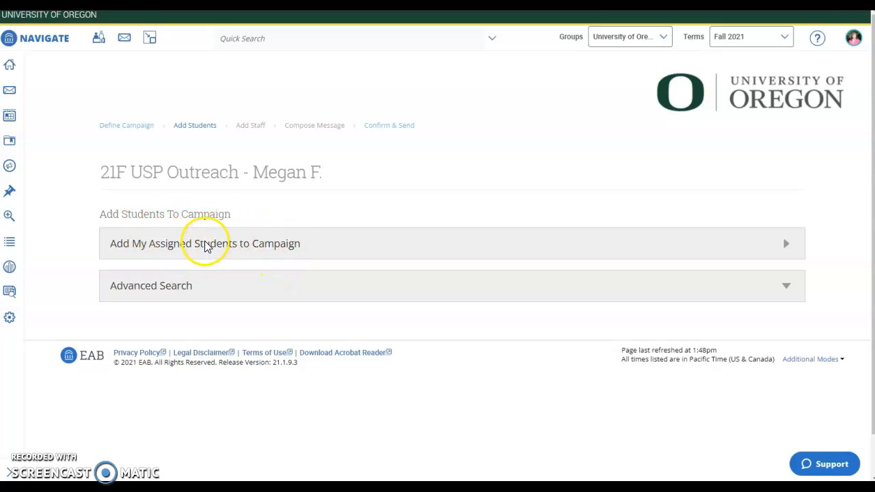
- Search for the test student by ID and select the result
{"action": "left_click", "coordinate": [192, 292]}
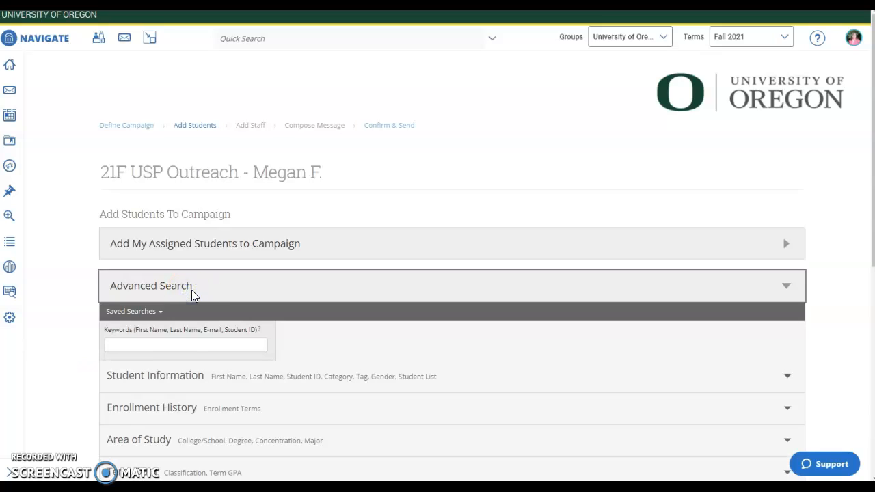
{"action": "left_click", "coordinate": [170, 345]}
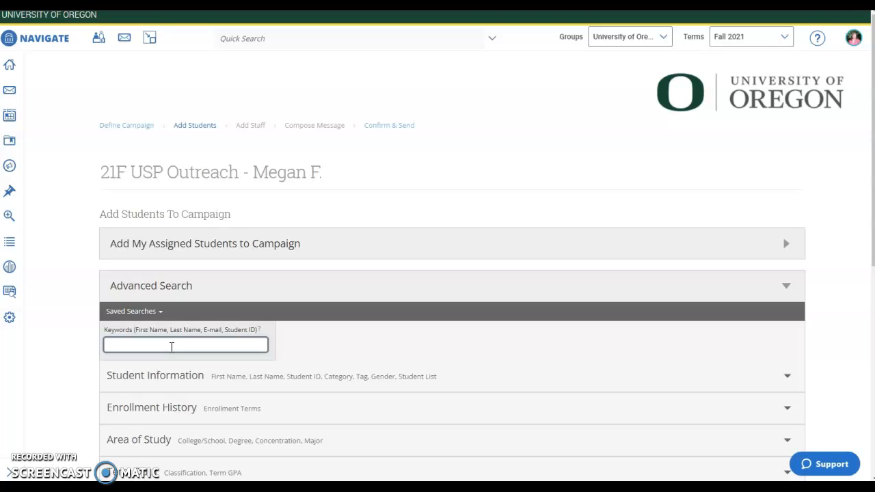
{"action": "left_click", "coordinate": [172, 346]}
{"action": "left_click", "coordinate": [137, 346]}
{"action": "scroll", "coordinate": [294, 248], "scroll_direction": "down", "scroll_amount": 3}
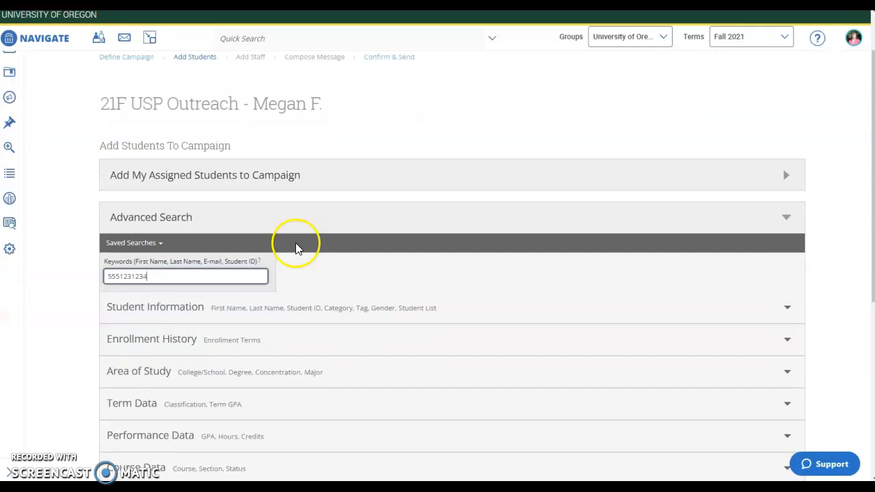
{"action": "scroll", "coordinate": [267, 272], "scroll_direction": "down", "scroll_amount": 2}
{"action": "left_click", "coordinate": [145, 365]}
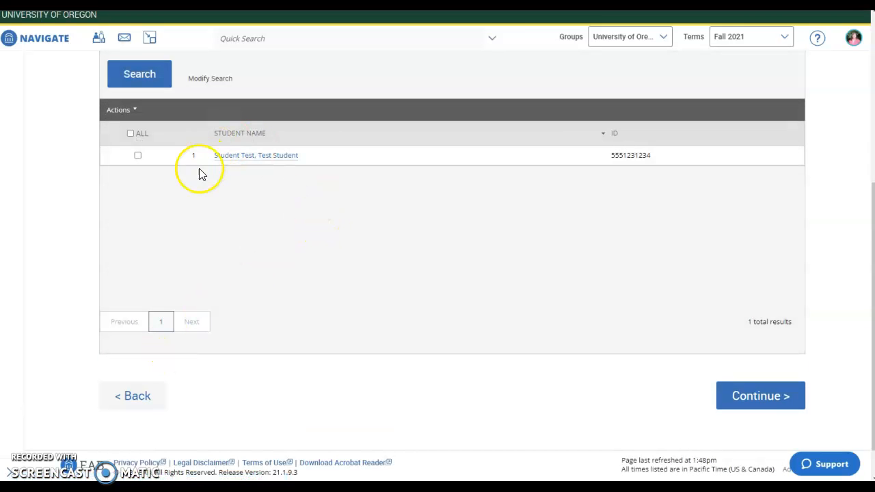
{"action": "scroll", "coordinate": [212, 232], "scroll_direction": "up", "scroll_amount": 1}
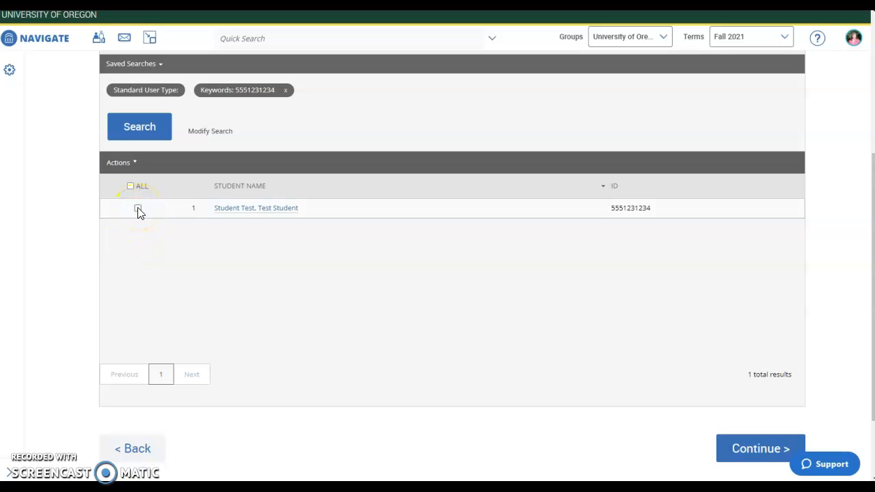
{"action": "left_click", "coordinate": [129, 187]}
- Add the selected student to the campaign and continue to Review Students
{"action": "left_click", "coordinate": [133, 162]}
{"action": "left_click", "coordinate": [166, 178]}
{"action": "scroll", "coordinate": [382, 224], "scroll_direction": "down", "scroll_amount": 5}
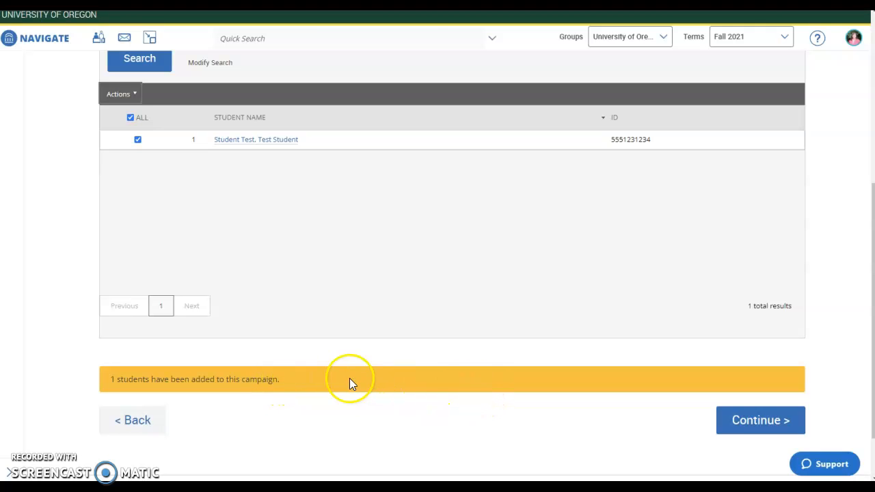
{"action": "scroll", "coordinate": [472, 380], "scroll_direction": "up", "scroll_amount": 3}
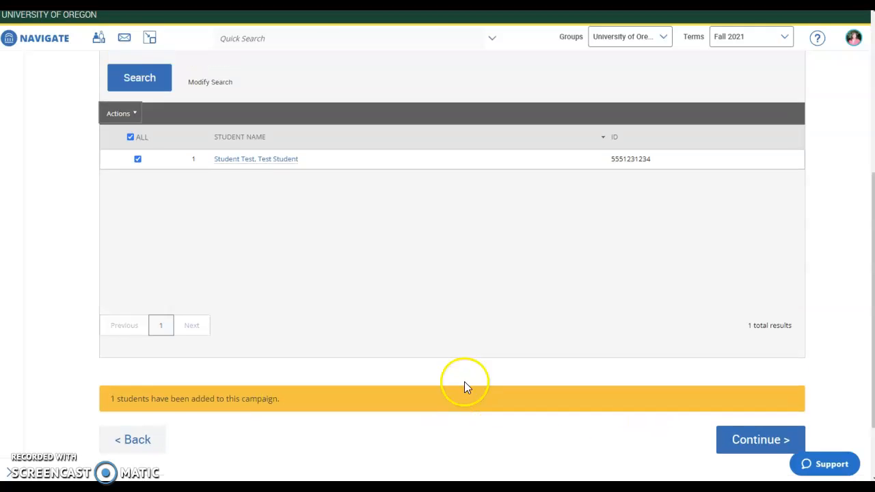
{"action": "left_click", "coordinate": [153, 170]}
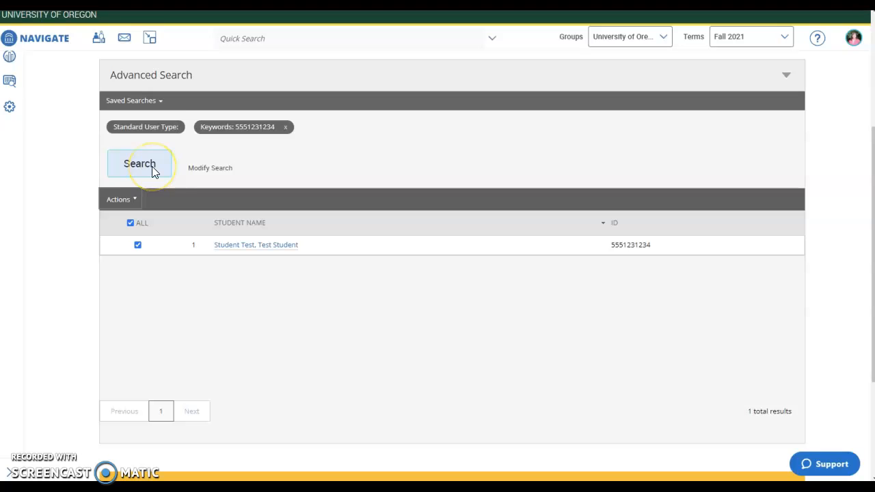
{"action": "scroll", "coordinate": [526, 371], "scroll_direction": "down", "scroll_amount": 3}
{"action": "left_click", "coordinate": [752, 420]}
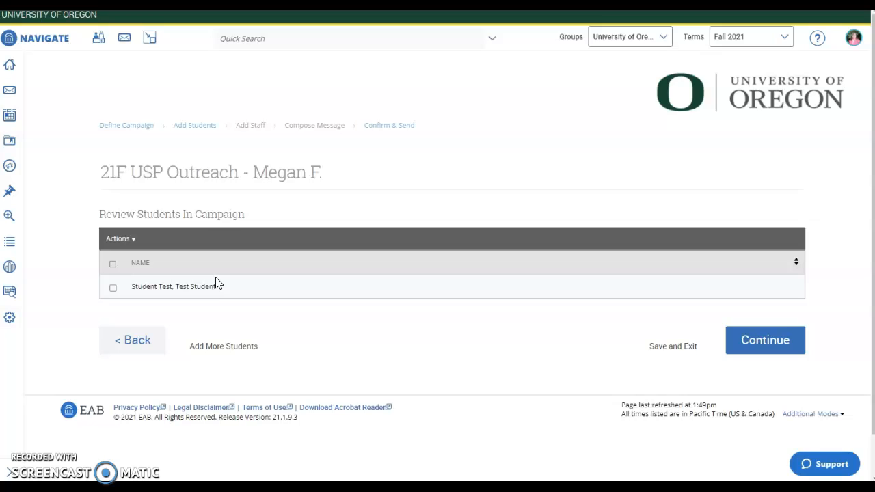
{"action": "left_click", "coordinate": [131, 239]}
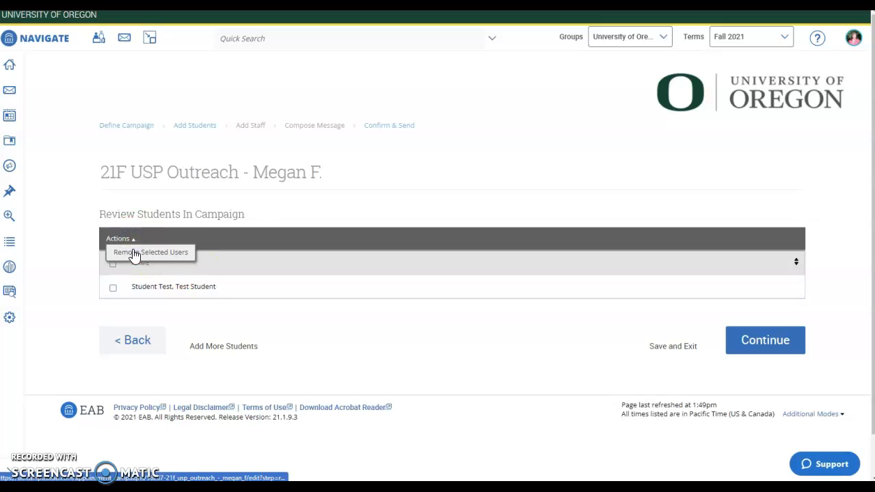
{"action": "left_click", "coordinate": [135, 252]}
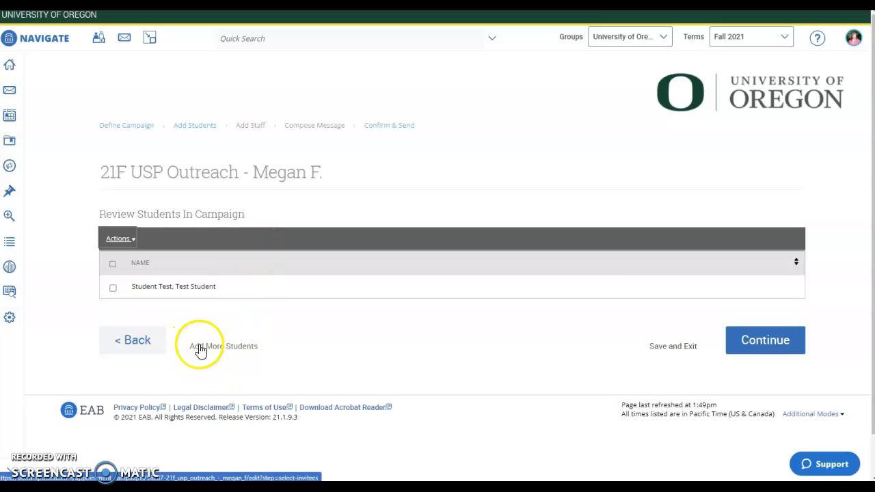
{"action": "left_click", "coordinate": [689, 348]}
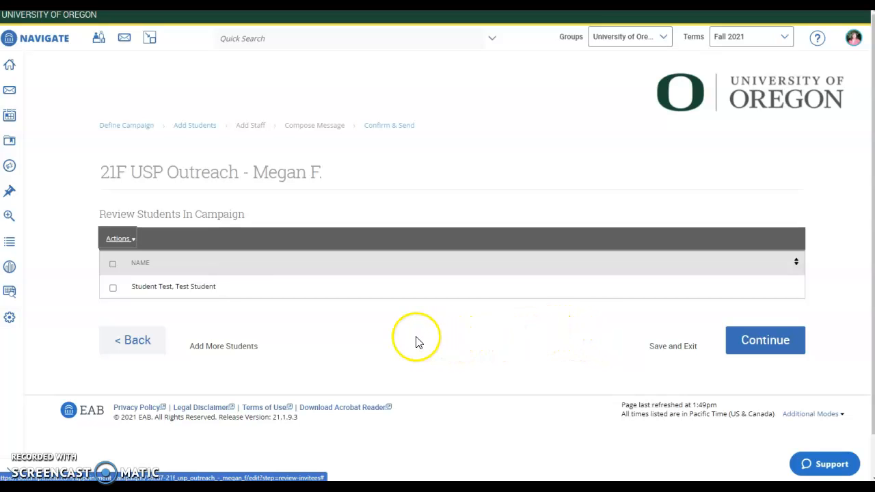
{"action": "left_click", "coordinate": [765, 336]}
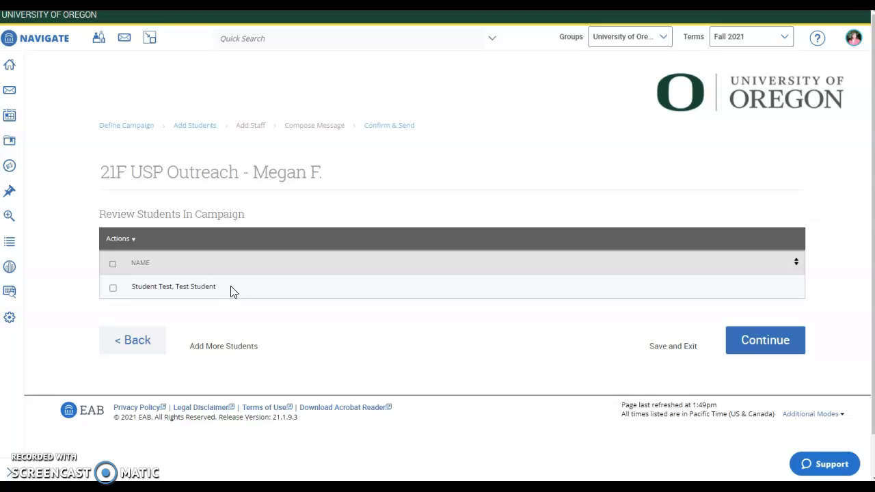
- Make the first listed advisor the campaign organizer and continue to Compose Message
{"action": "left_click", "coordinate": [783, 339]}
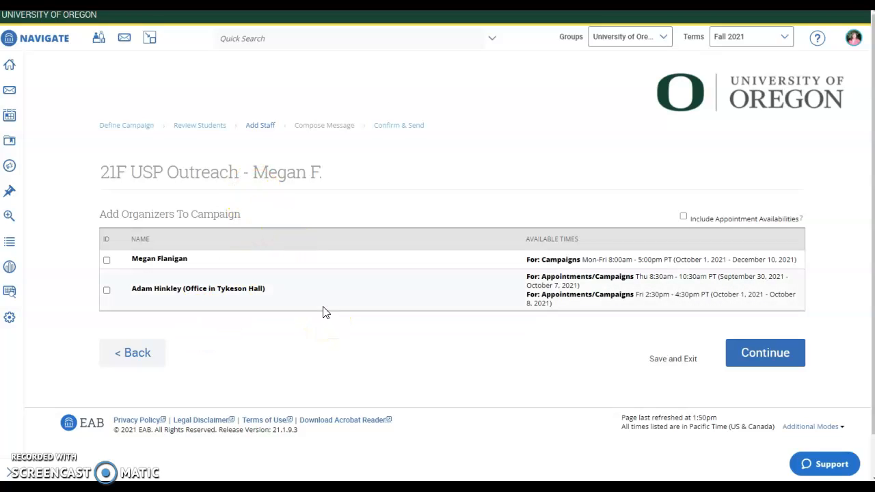
{"action": "left_click", "coordinate": [107, 260]}
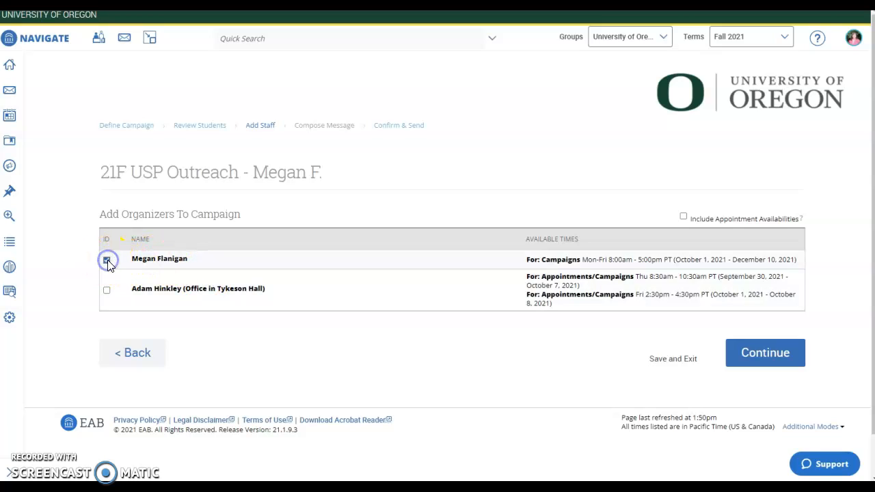
{"action": "left_click", "coordinate": [750, 352]}
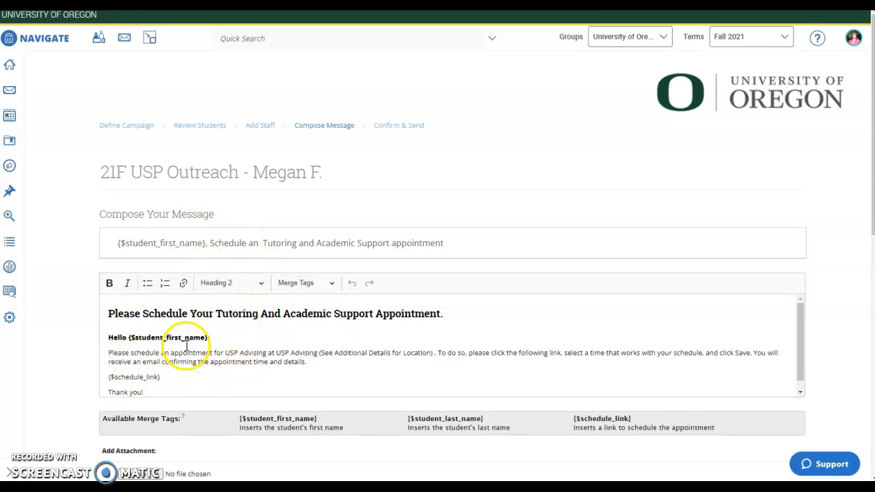
- Scroll through the tutoring appointment message and its email preview to review them
{"action": "scroll", "coordinate": [112, 362], "scroll_direction": "down", "scroll_amount": 4}
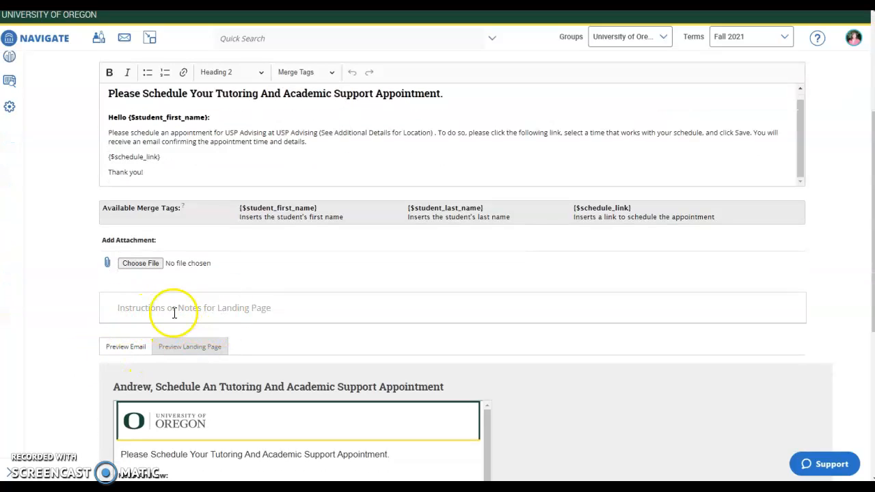
{"action": "scroll", "coordinate": [301, 318], "scroll_direction": "up", "scroll_amount": 3}
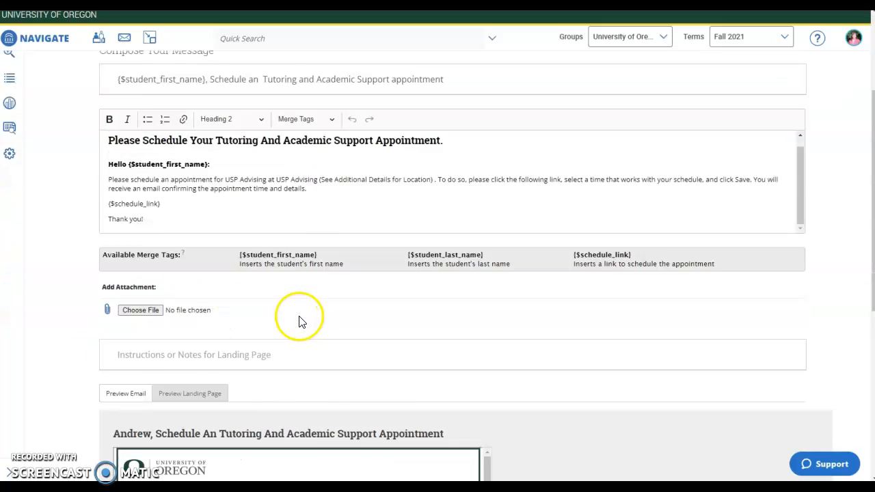
{"action": "scroll", "coordinate": [340, 308], "scroll_direction": "up", "scroll_amount": 1}
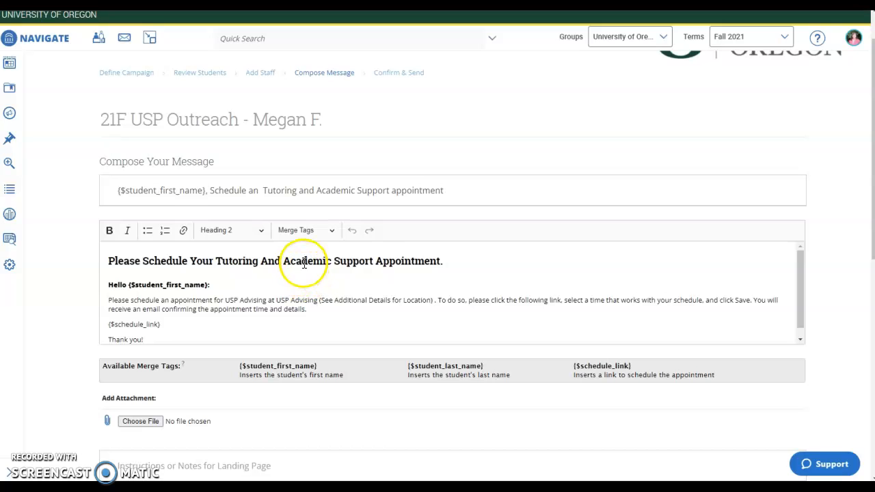
{"action": "scroll", "coordinate": [306, 259], "scroll_direction": "down", "scroll_amount": 1}
{"action": "scroll", "coordinate": [277, 313], "scroll_direction": "down", "scroll_amount": 3}
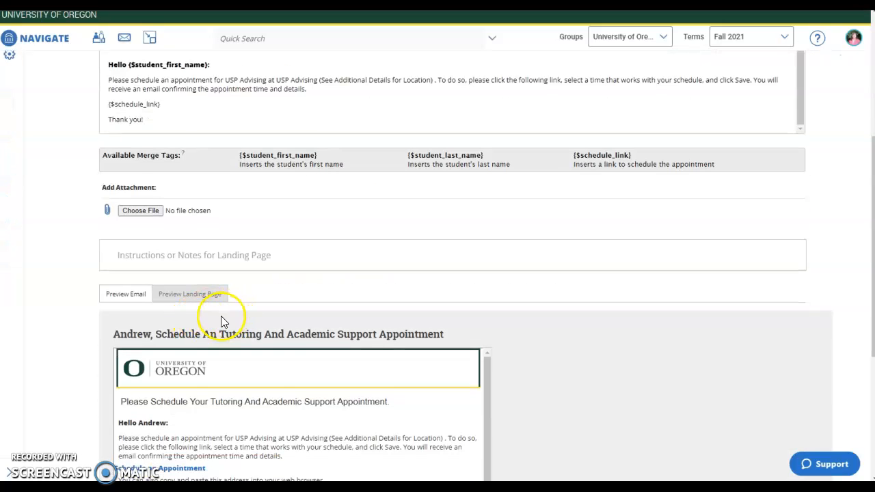
{"action": "scroll", "coordinate": [222, 321], "scroll_direction": "down", "scroll_amount": 2}
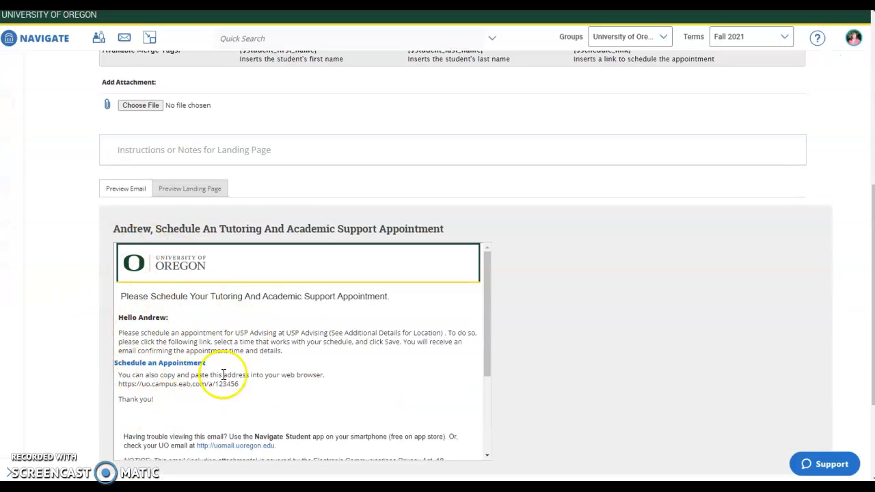
- Enter 'NOTES' as the landing page notes and check the banner in the landing page preview
{"action": "left_click", "coordinate": [208, 189]}
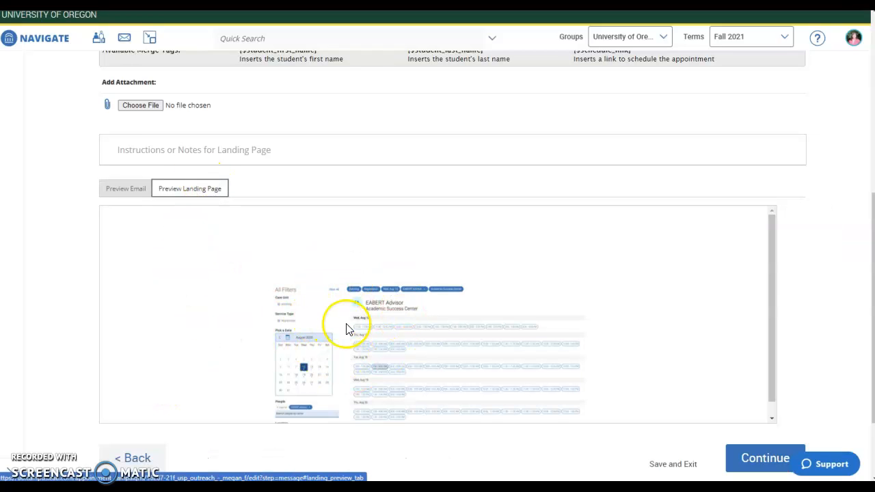
{"action": "left_click", "coordinate": [160, 151]}
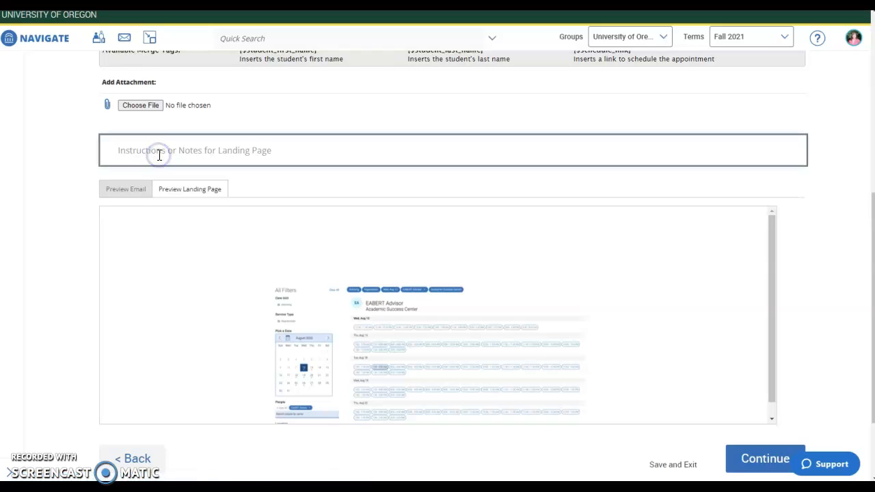
{"action": "type", "text": "NOTEAS"}
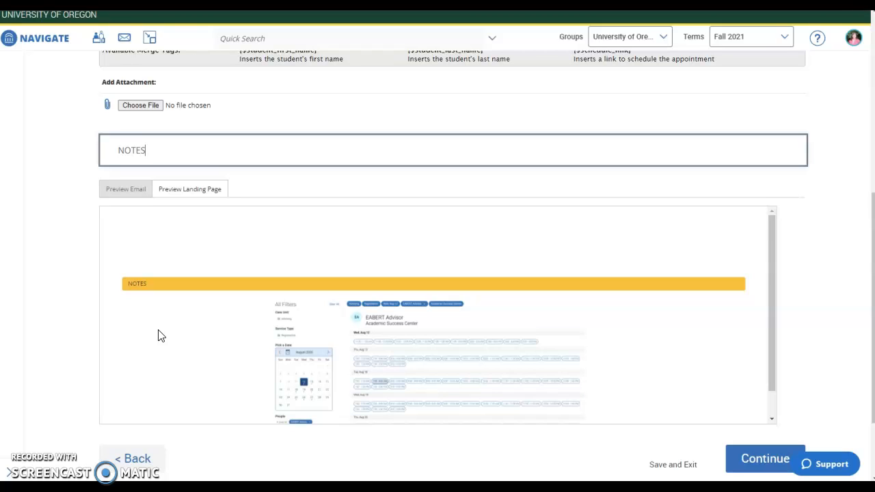
{"action": "scroll", "coordinate": [157, 332], "scroll_direction": "up", "scroll_amount": 3}
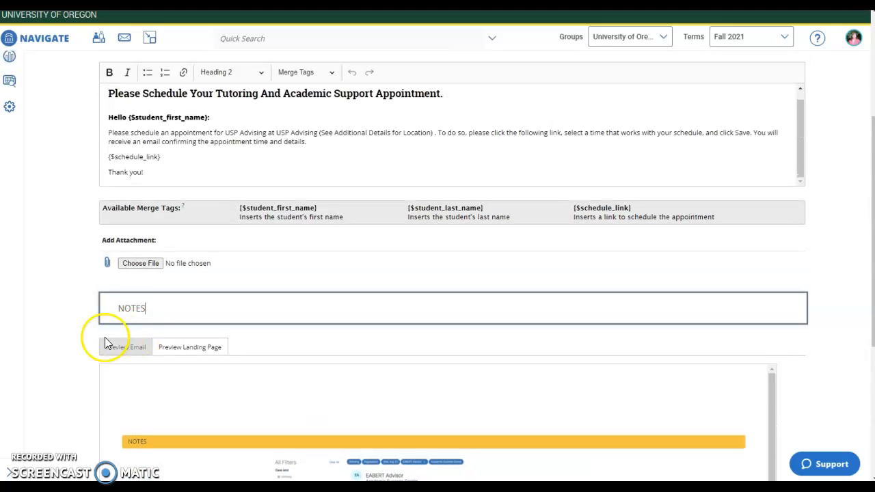
{"action": "scroll", "coordinate": [363, 341], "scroll_direction": "down", "scroll_amount": 3}
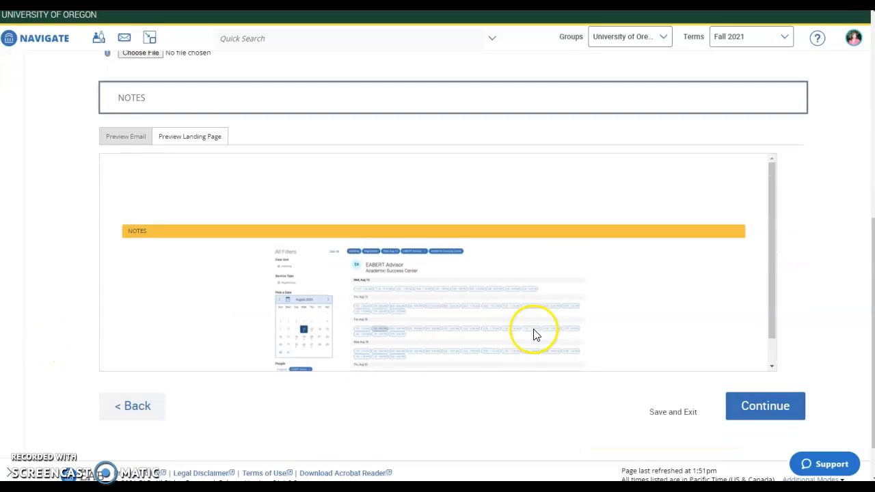
{"action": "scroll", "coordinate": [533, 334], "scroll_direction": "down", "scroll_amount": 1}
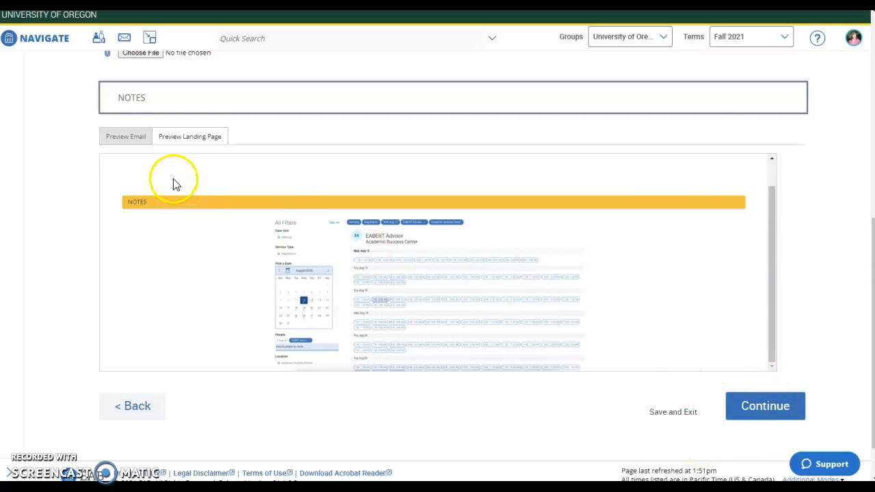
- Review the Confirm & Send summary and send the appointment campaign
{"action": "left_click", "coordinate": [766, 406]}
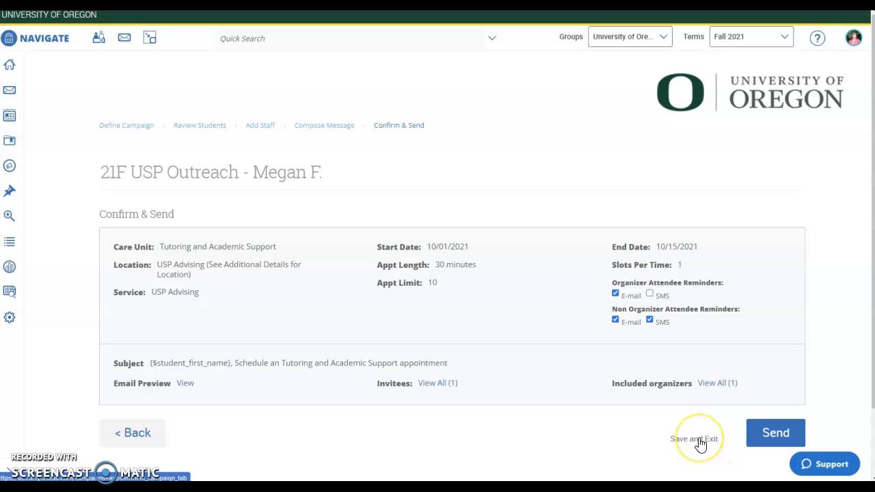
{"action": "left_click", "coordinate": [786, 437]}
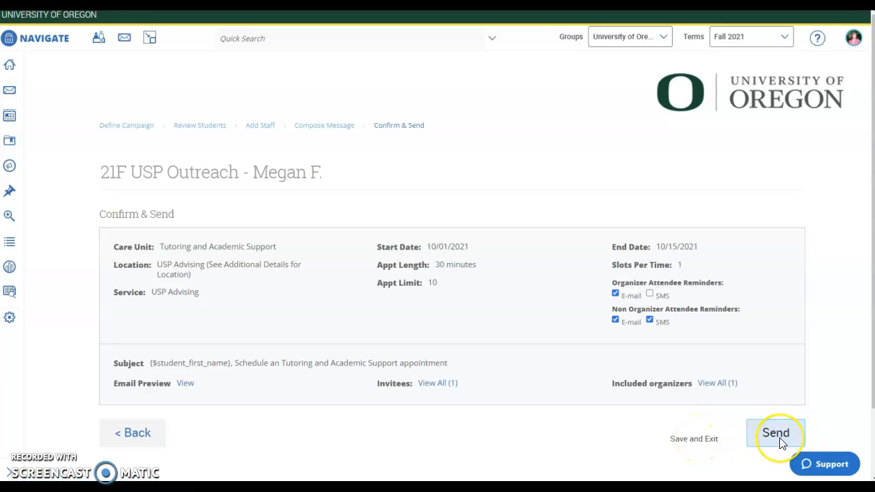